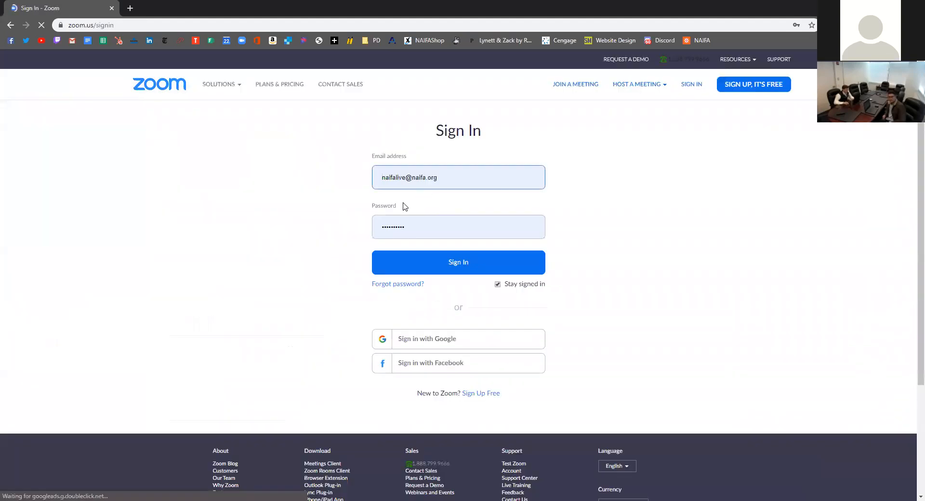
Sign in to the NAIFA Zoom account and open its Cloud Recordings list
{"action": "left_click", "coordinate": [418, 262]}
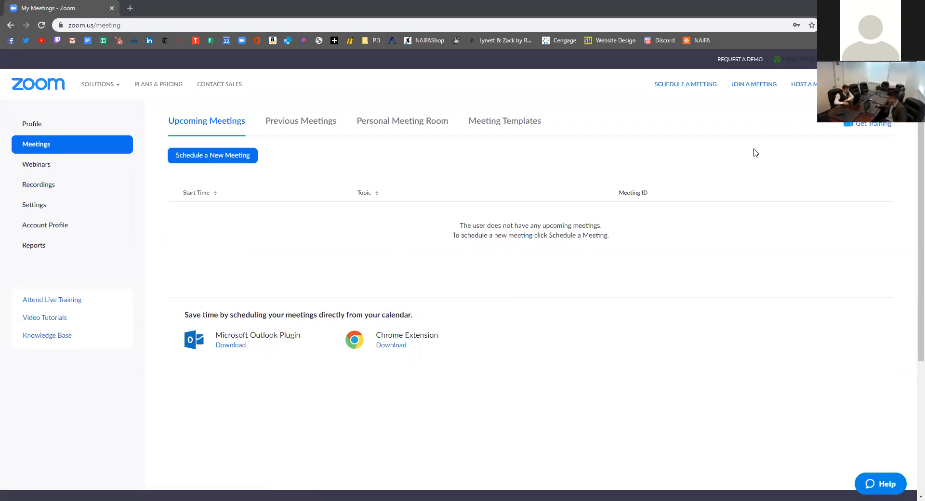
{"action": "left_click", "coordinate": [57, 186]}
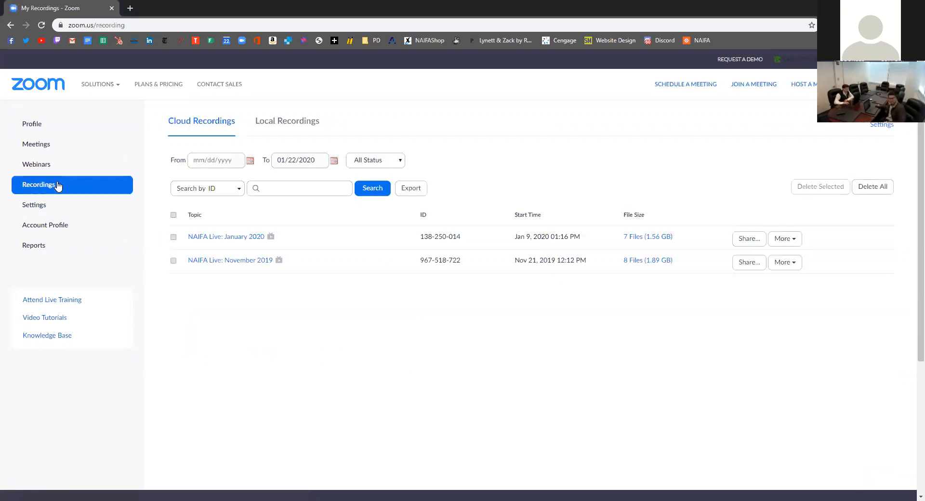
Download the January 2020 'Shared screen with speaker view' MP4 and open YouTube in a new tab
{"action": "left_click", "coordinate": [235, 240]}
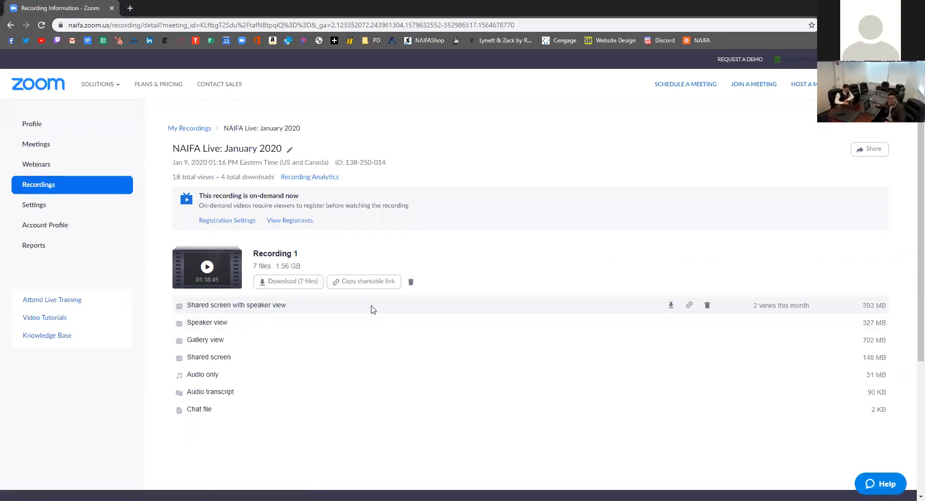
{"action": "left_click", "coordinate": [672, 306]}
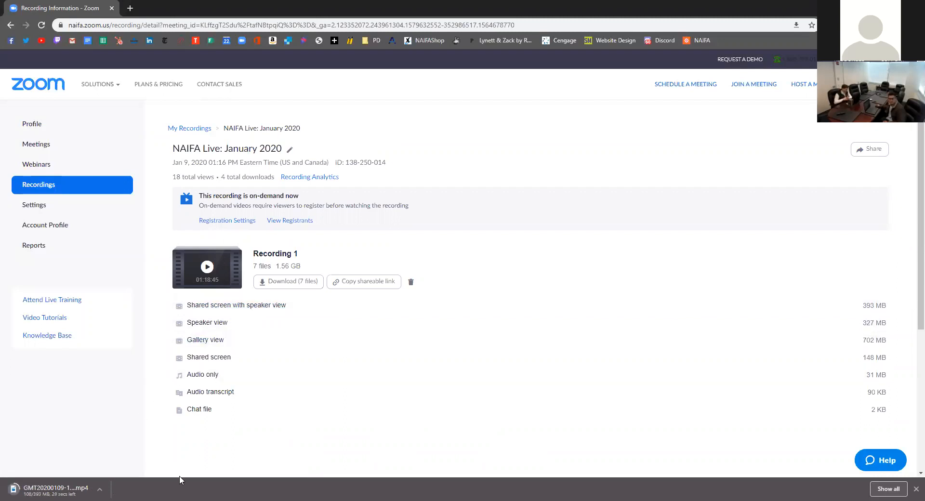
{"action": "left_click", "coordinate": [130, 8]}
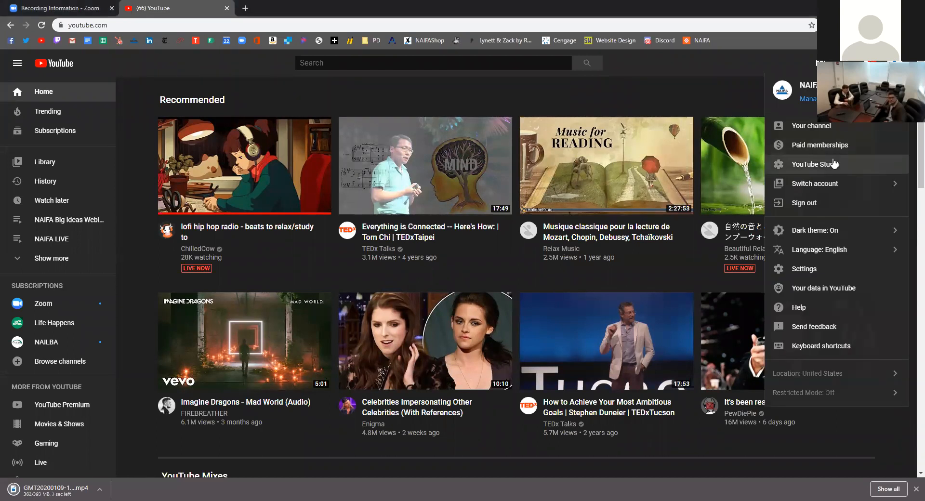
Go to the NAIFA channel's YouTube Studio and start a new video upload from Create
{"action": "left_click", "coordinate": [811, 165]}
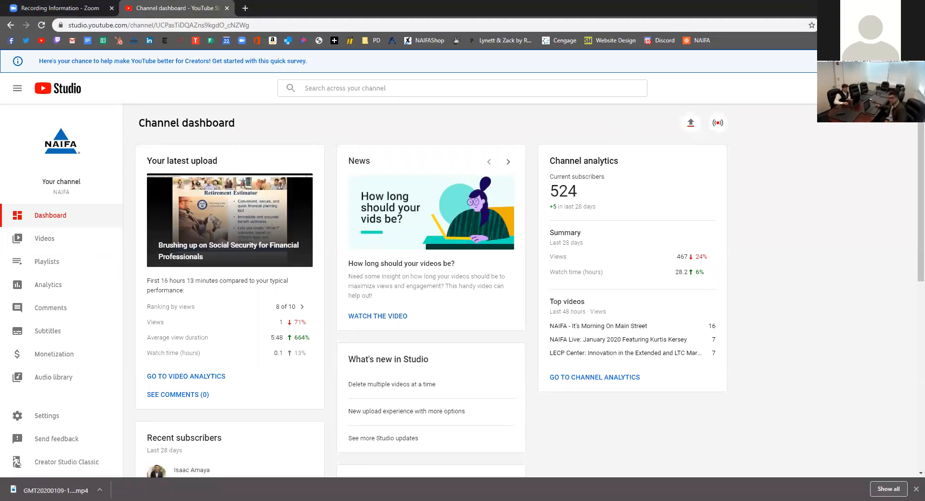
{"action": "left_click", "coordinate": [849, 88]}
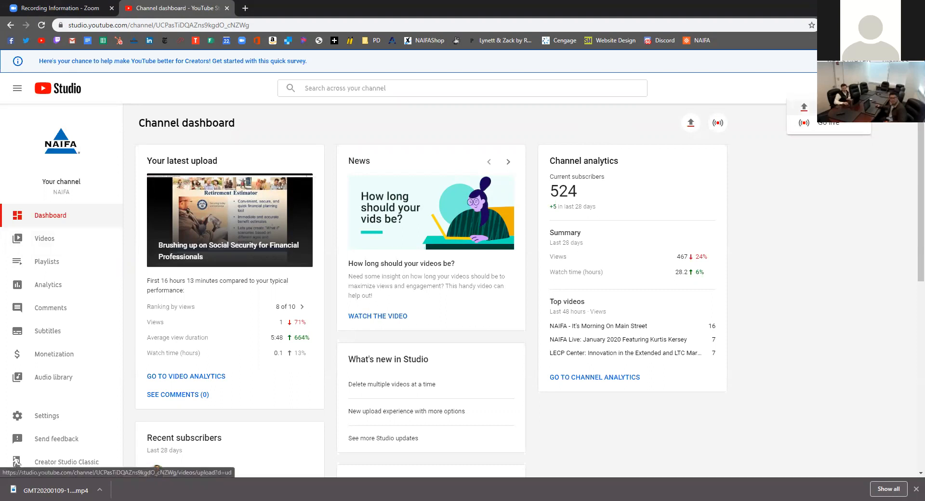
{"action": "left_click", "coordinate": [837, 107]}
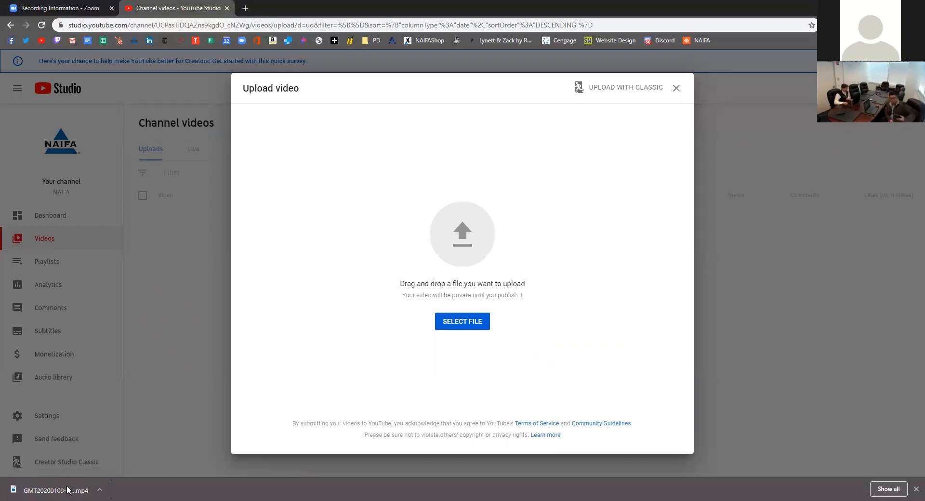
Upload the downloaded MP4, titled 'NAIFA Live January 2020 Featuring' plus the guest's name, with an empty description
{"action": "left_click_drag", "start_coordinate": [66, 490], "coordinate": [465, 245]}
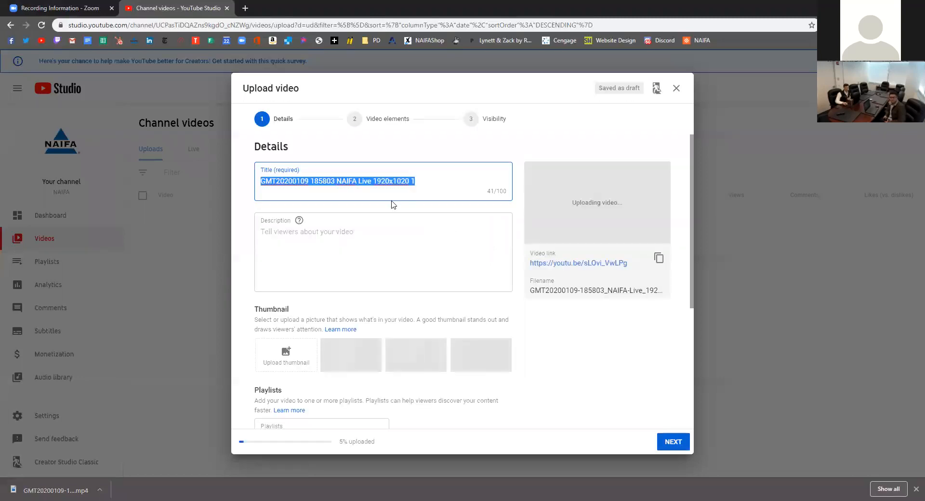
{"action": "type", "text": "NAIFA "}
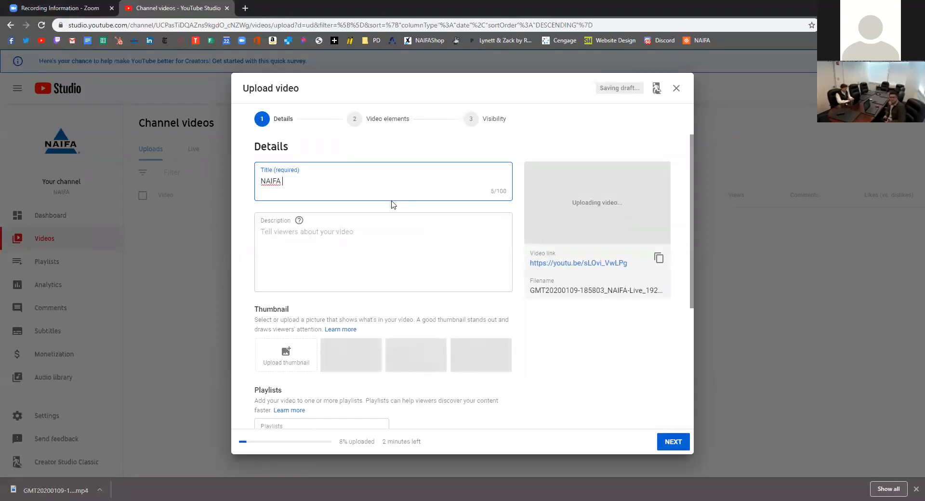
{"action": "type", "text": "Live January 2020"}
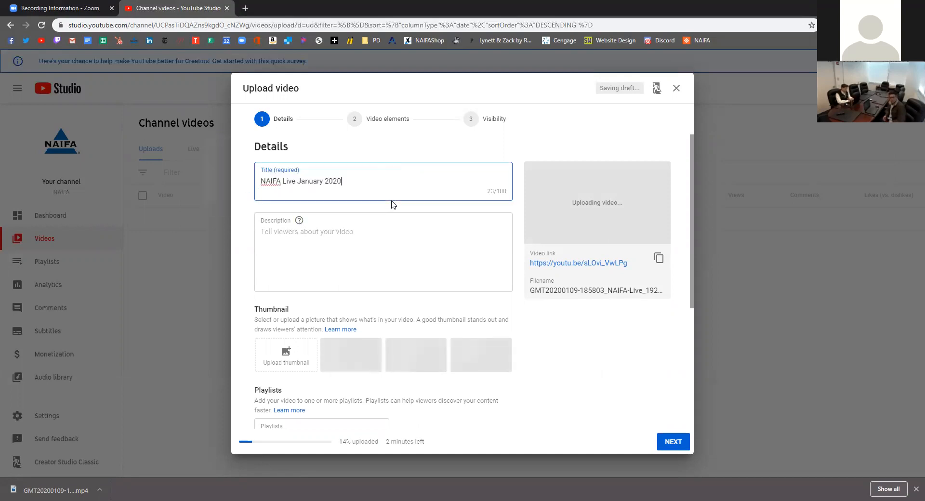
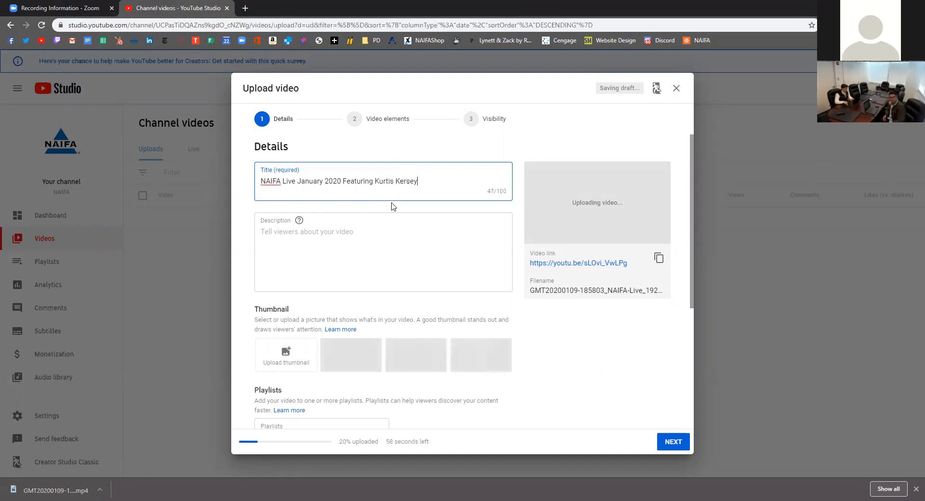
{"action": "left_click", "coordinate": [389, 240]}
{"action": "type", "text": "It's Awesome"}
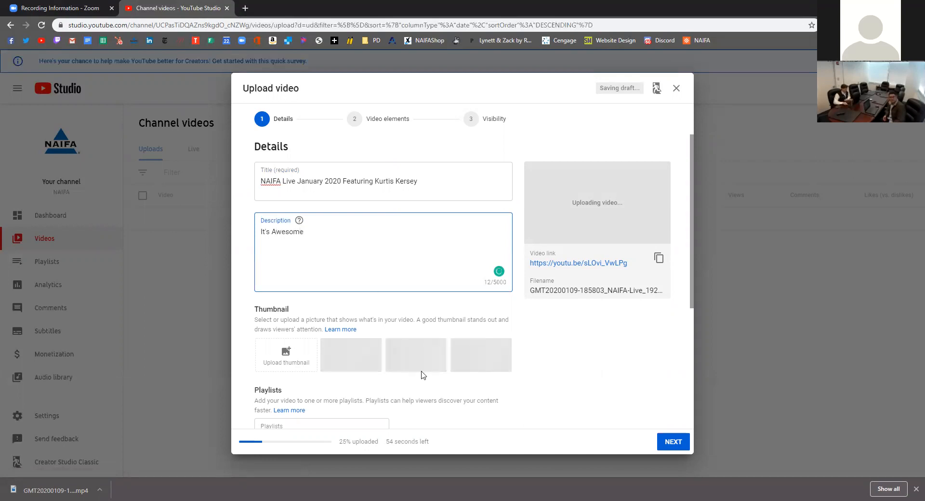
{"action": "key", "text": "ctrl+a"}
{"action": "key", "text": "BackSpace"}
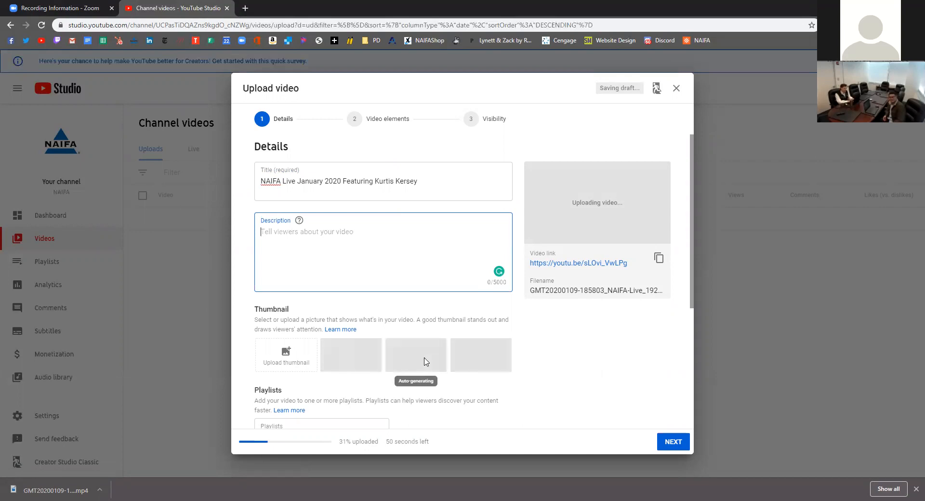
Add the video to the NAIFA LIVE playlist and mark it as not made for kids
{"action": "scroll", "coordinate": [350, 396], "scroll_direction": "down", "scroll_amount": 2}
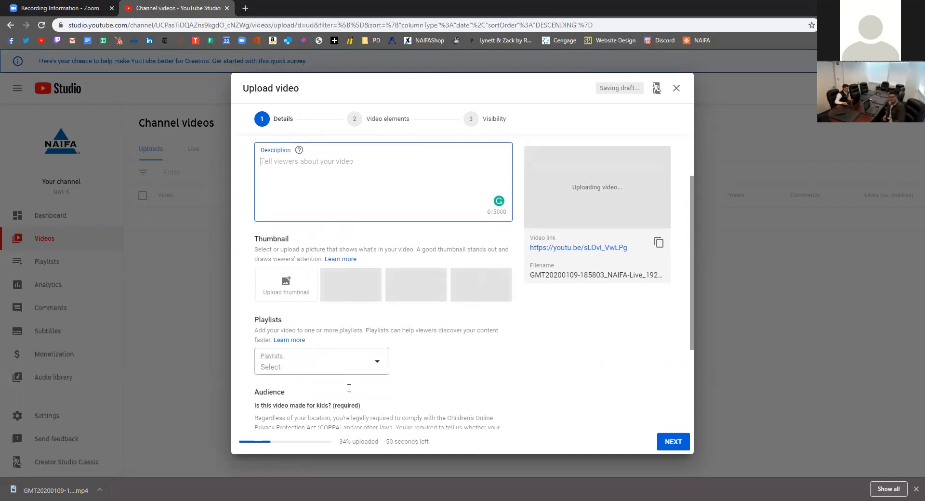
{"action": "left_click", "coordinate": [375, 340]}
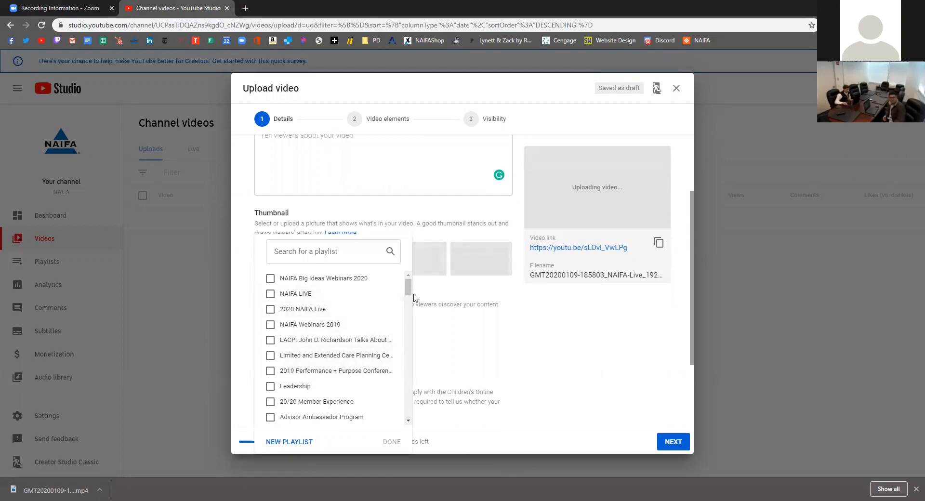
{"action": "left_click", "coordinate": [316, 297]}
{"action": "left_click", "coordinate": [504, 338]}
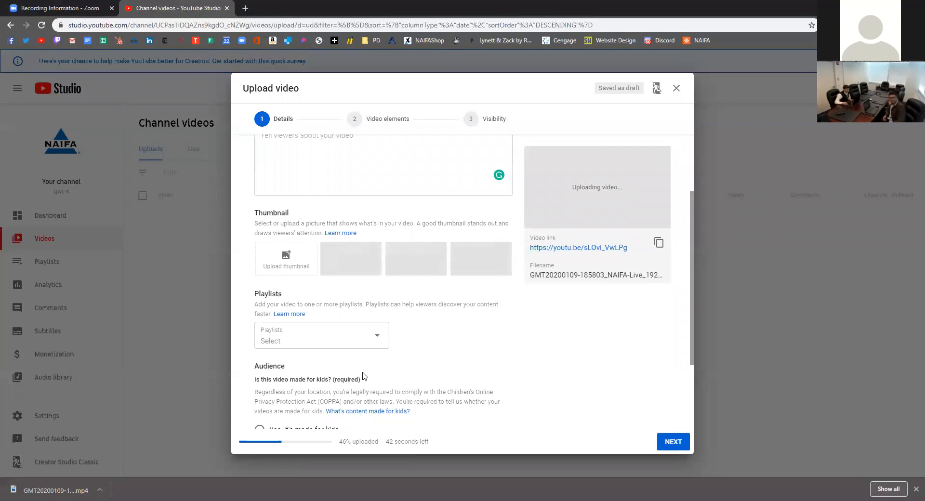
{"action": "scroll", "coordinate": [385, 347], "scroll_direction": "down", "scroll_amount": 1}
{"action": "left_click", "coordinate": [306, 294]}
{"action": "left_click", "coordinate": [304, 296]}
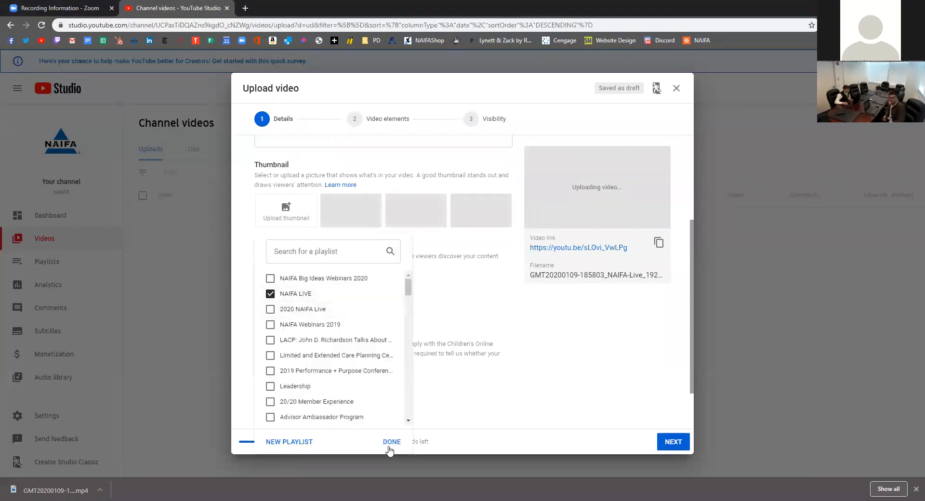
{"action": "left_click", "coordinate": [392, 442]}
{"action": "scroll", "coordinate": [302, 365], "scroll_direction": "down", "scroll_amount": 1}
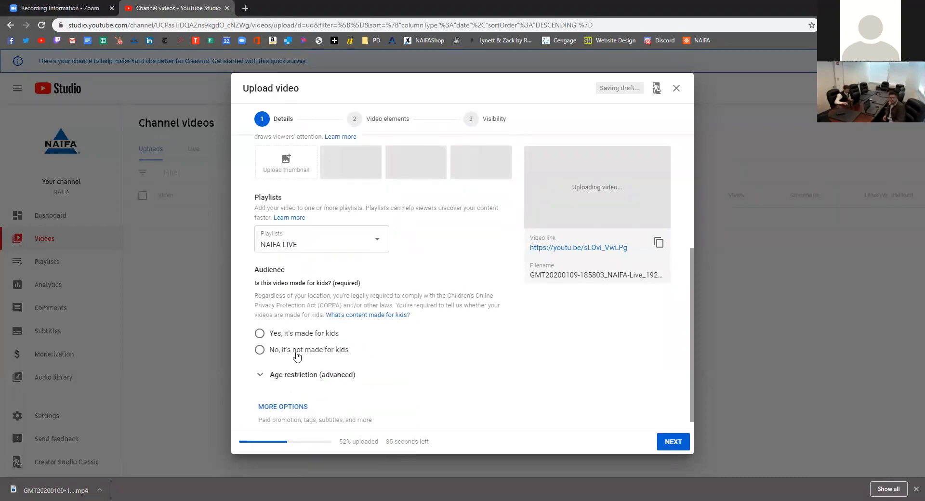
{"action": "left_click", "coordinate": [304, 351]}
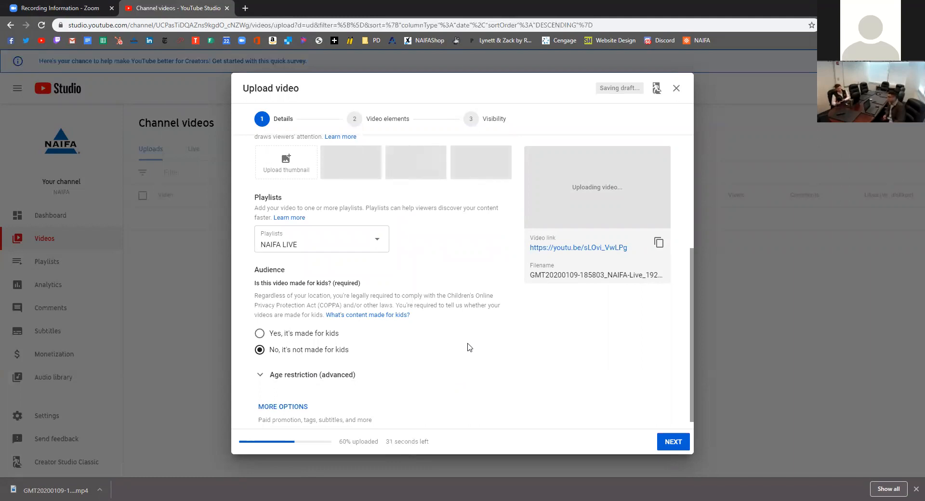
{"action": "scroll", "coordinate": [506, 371], "scroll_direction": "down", "scroll_amount": 1}
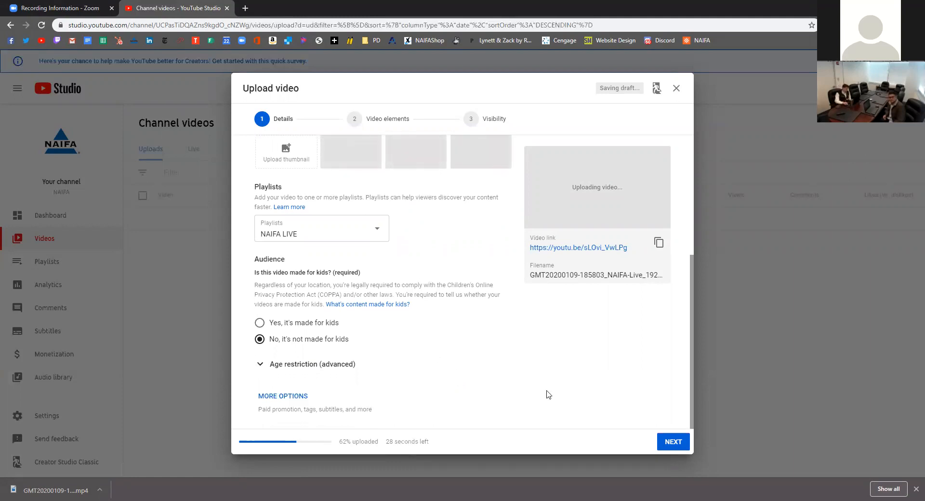
{"action": "left_click", "coordinate": [674, 443]}
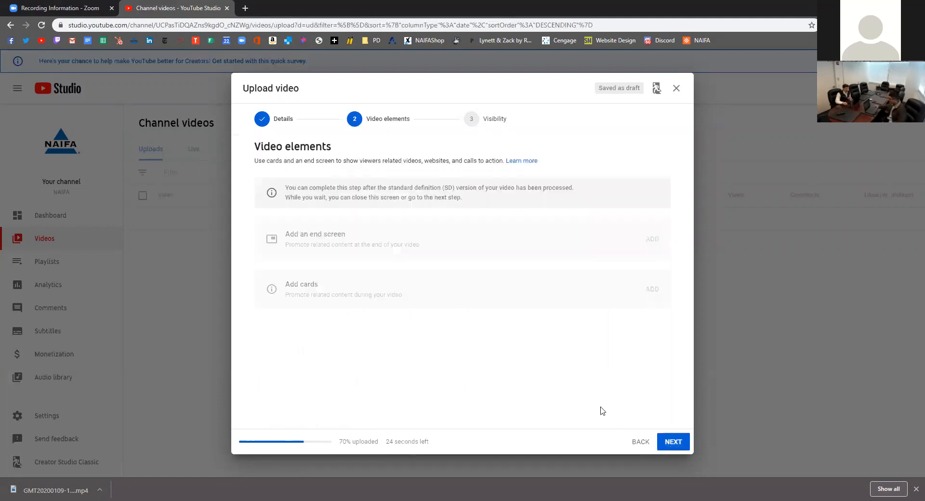
Skip past video elements, set visibility to Unlisted, and finish the upload
{"action": "left_click", "coordinate": [673, 443]}
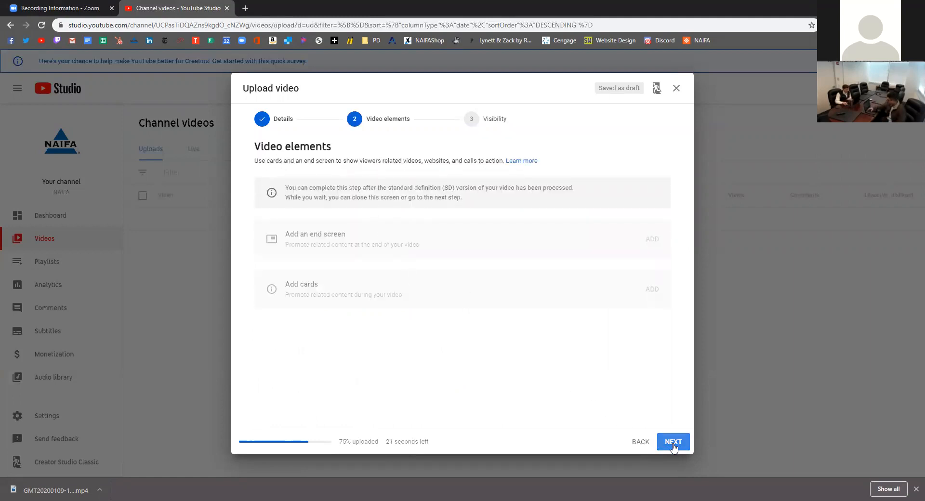
{"action": "left_click", "coordinate": [422, 197]}
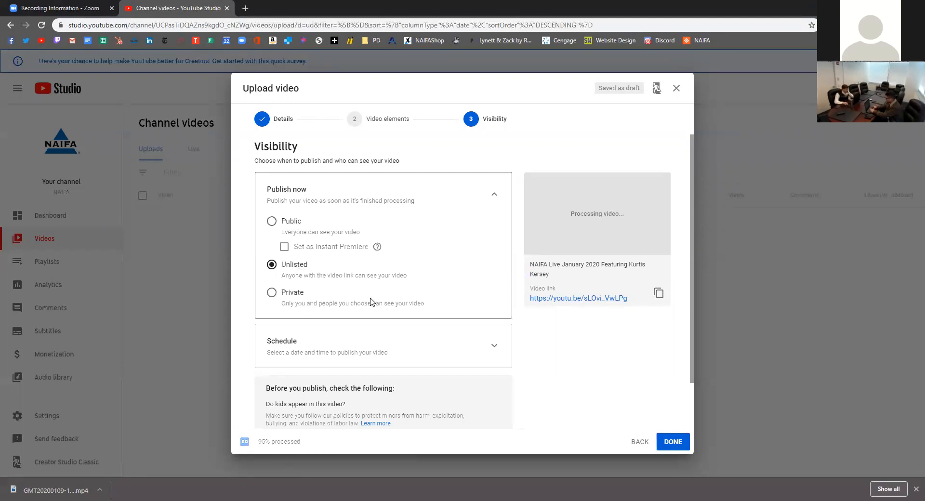
{"action": "left_click", "coordinate": [670, 442]}
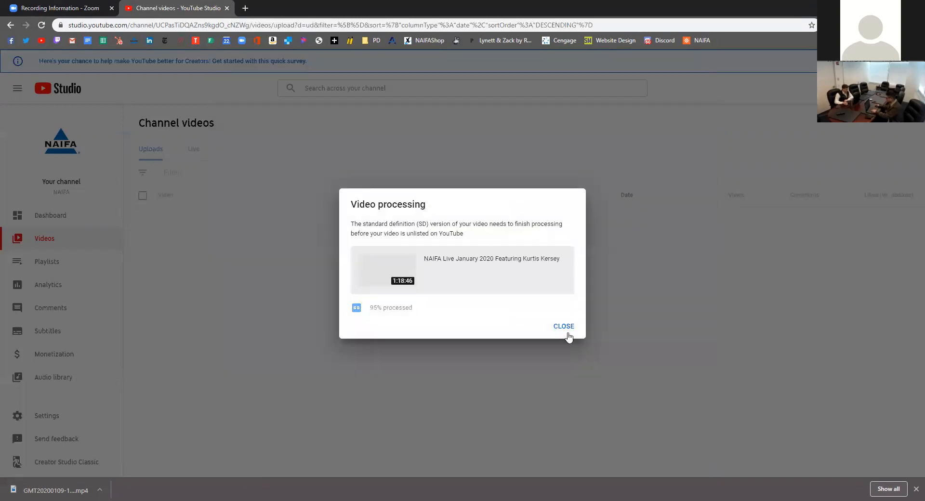
Permanently delete the new pending upload from the channel's video list
{"action": "left_click", "coordinate": [564, 328]}
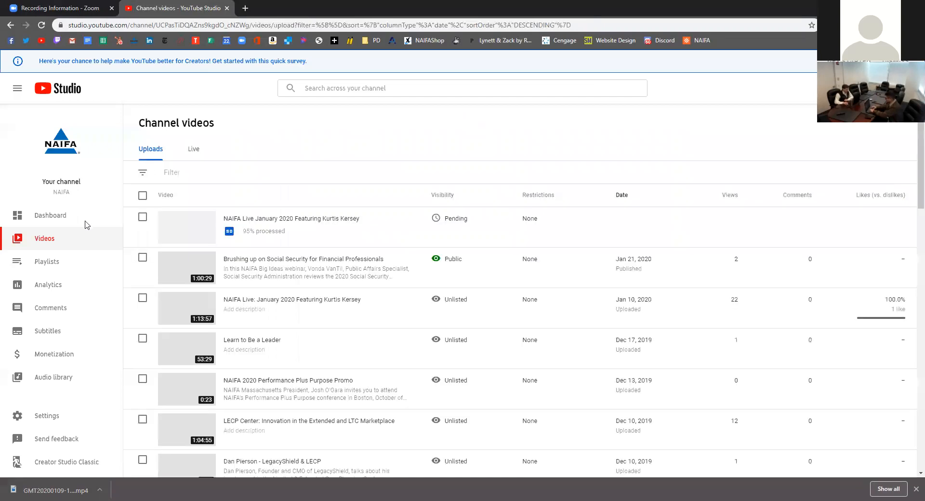
{"action": "scroll", "coordinate": [144, 201], "scroll_direction": "down", "scroll_amount": 1}
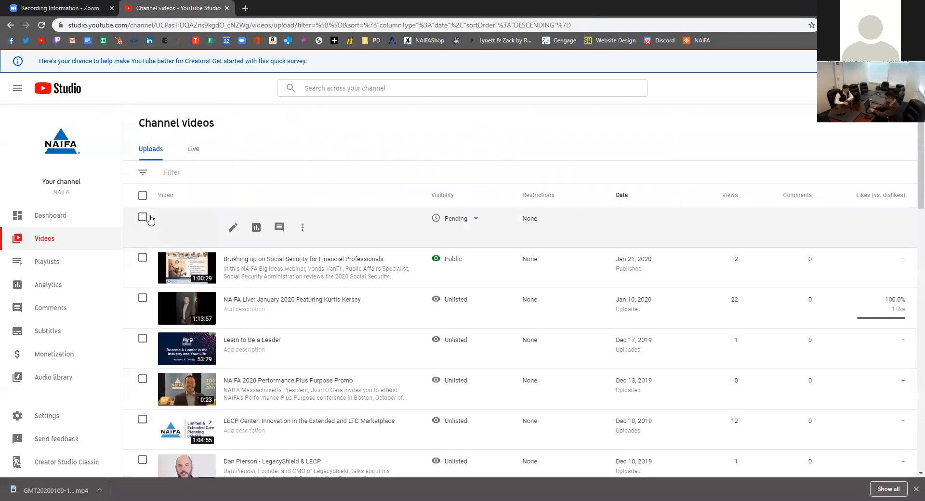
{"action": "left_click", "coordinate": [345, 239]}
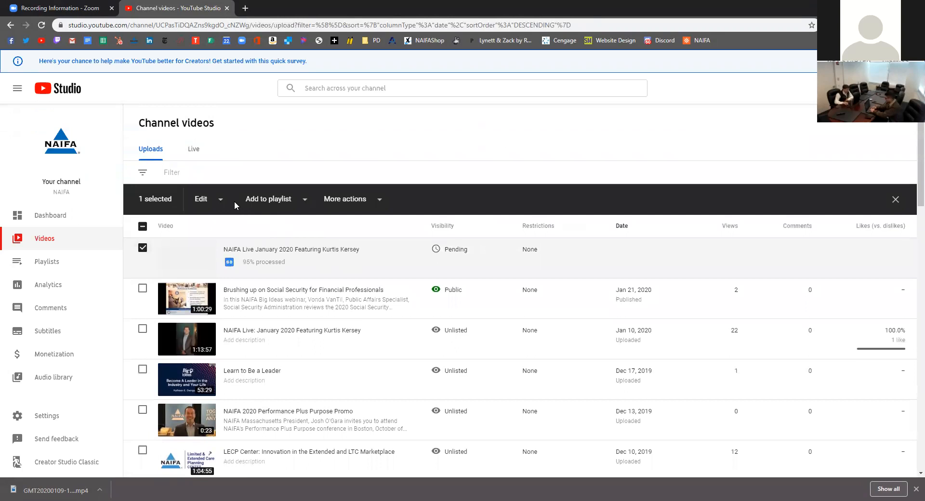
{"action": "left_click", "coordinate": [366, 201]}
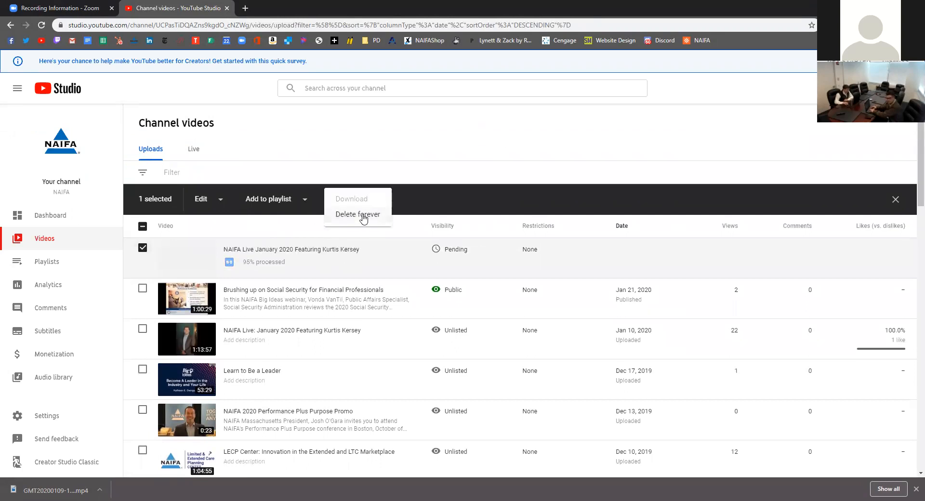
{"action": "left_click", "coordinate": [362, 215]}
{"action": "left_click", "coordinate": [550, 301]}
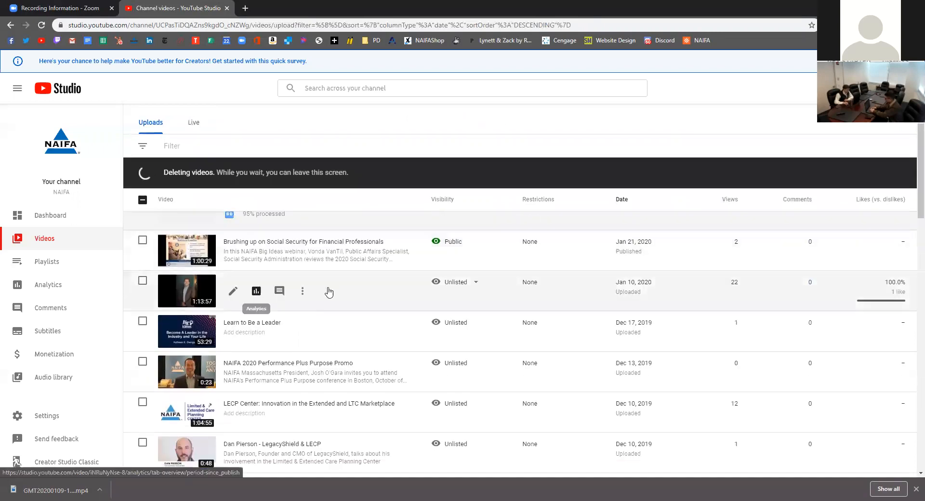
Open the existing January 10 video's details, then load the HubSpot reports dashboard in a new tab
{"action": "left_click", "coordinate": [302, 291]}
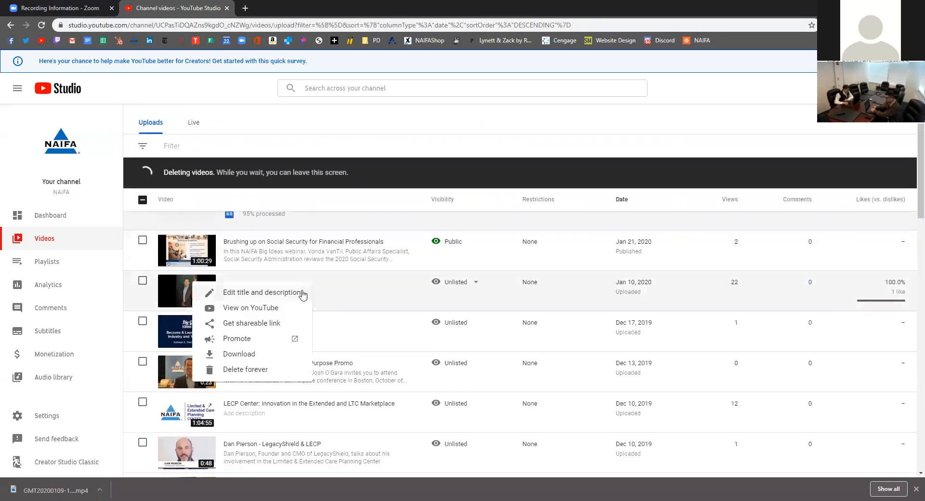
{"action": "left_click", "coordinate": [318, 297]}
{"action": "left_click", "coordinate": [301, 292]}
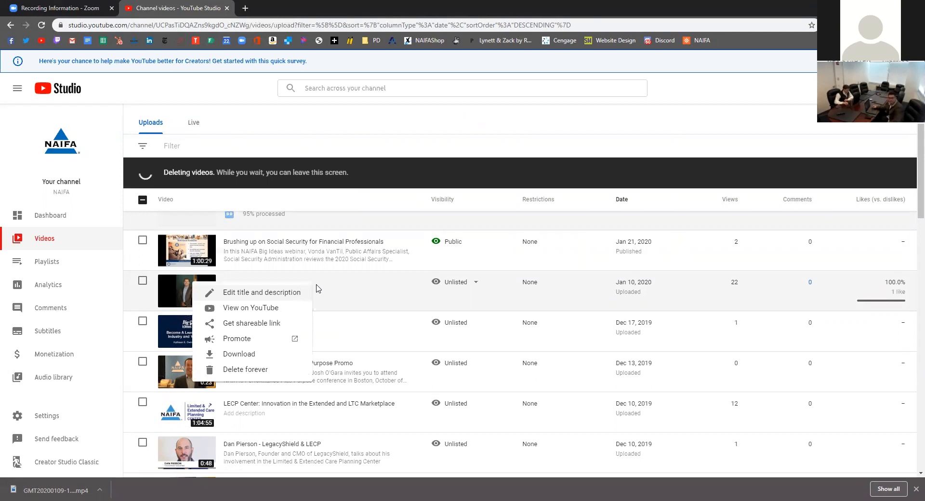
{"action": "left_click", "coordinate": [330, 288]}
{"action": "left_click", "coordinate": [210, 292]}
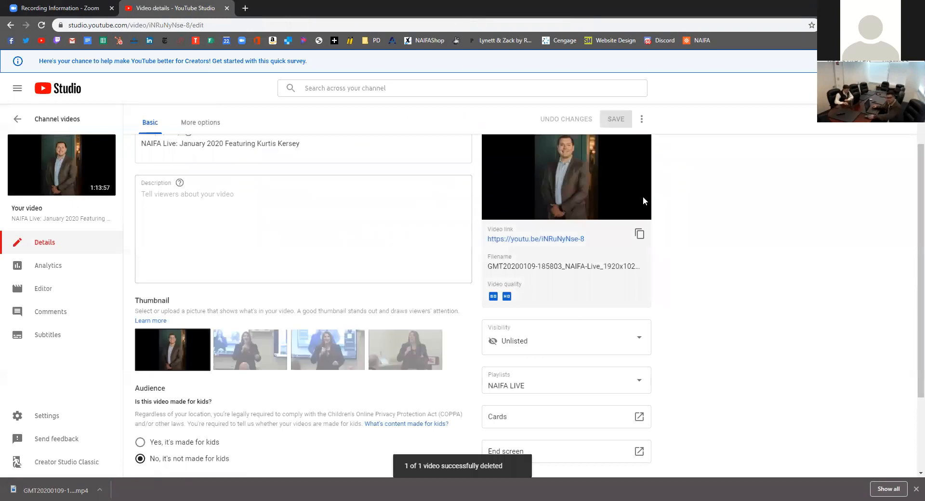
{"action": "scroll", "coordinate": [642, 198], "scroll_direction": "up", "scroll_amount": 1}
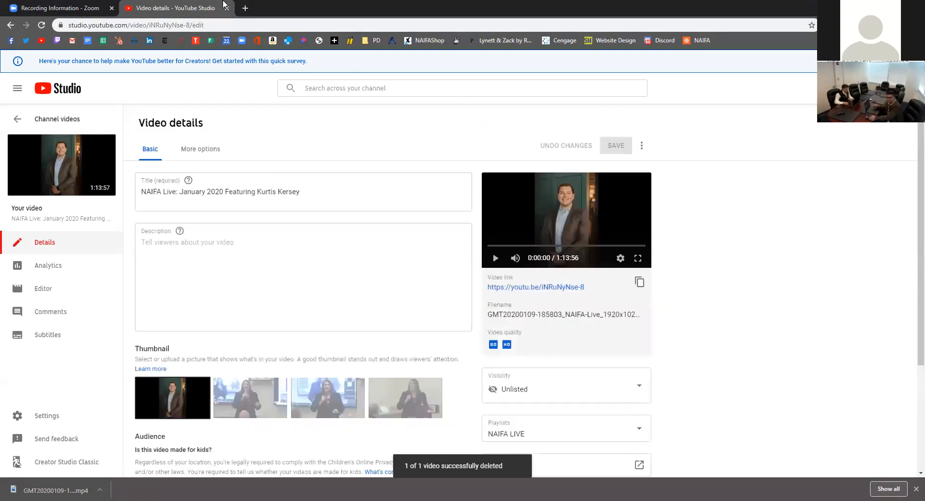
{"action": "left_click", "coordinate": [246, 8]}
{"action": "left_click", "coordinate": [119, 40]}
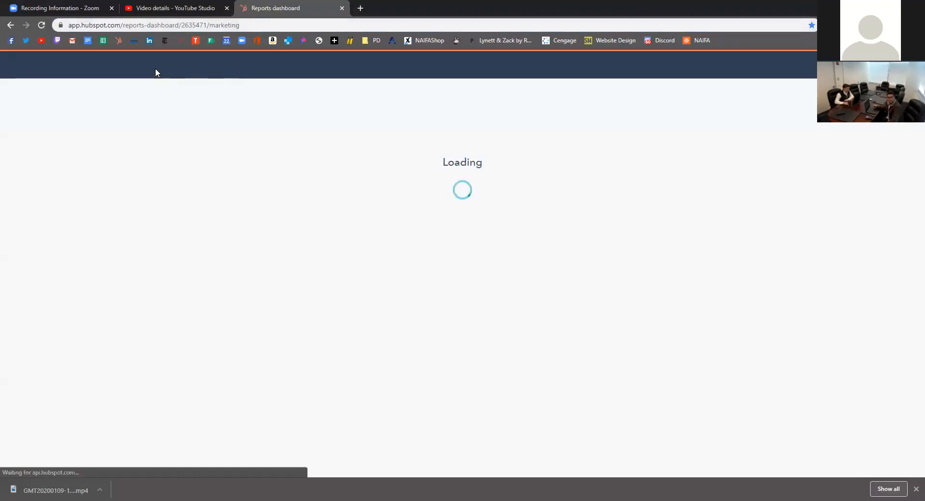
Go to HubSpot's Marketing > Website > Website Pages list
{"action": "left_click", "coordinate": [157, 71]}
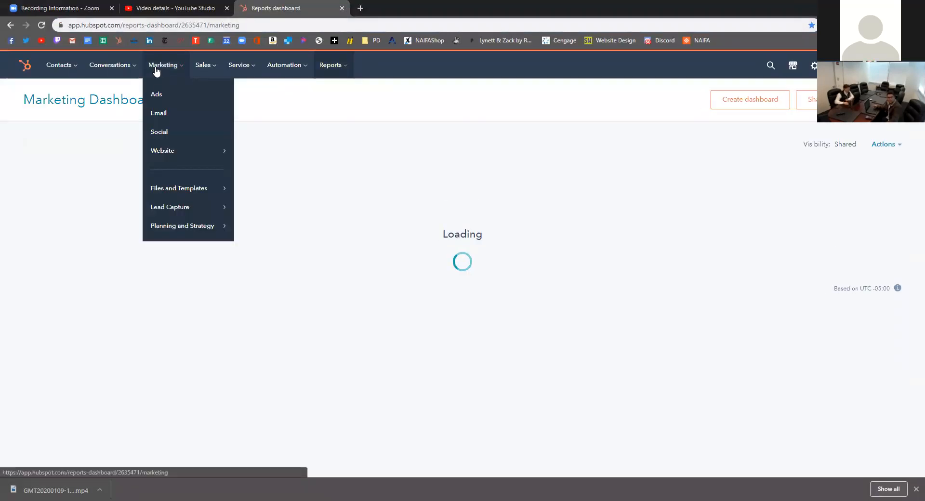
{"action": "left_click", "coordinate": [163, 72]}
{"action": "left_click", "coordinate": [172, 74]}
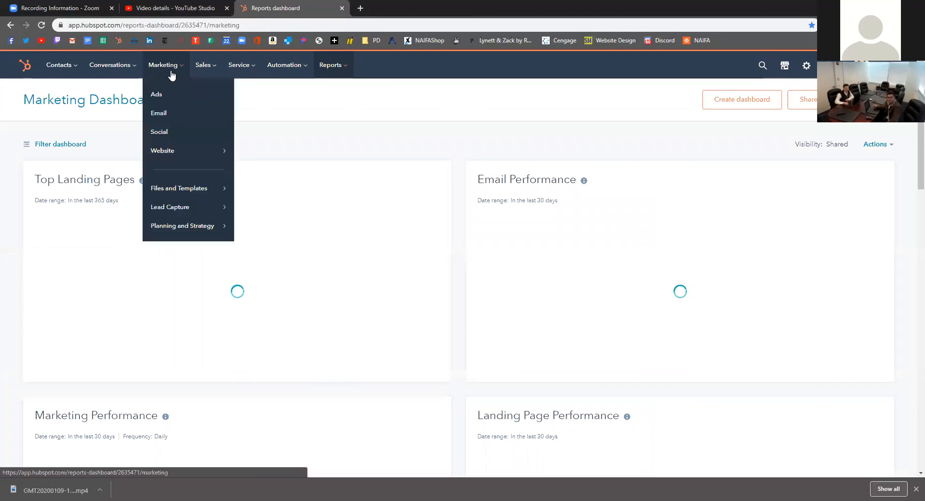
{"action": "mouse_move", "coordinate": [193, 159]}
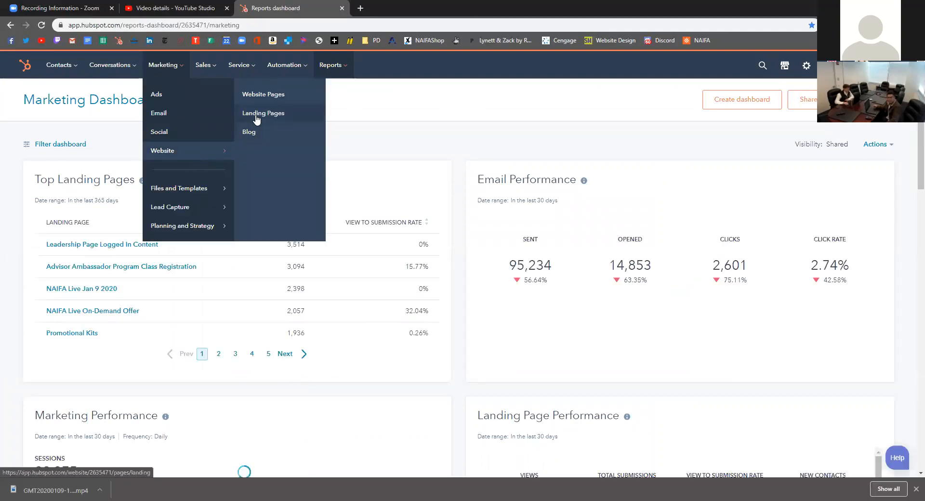
{"action": "left_click", "coordinate": [265, 101]}
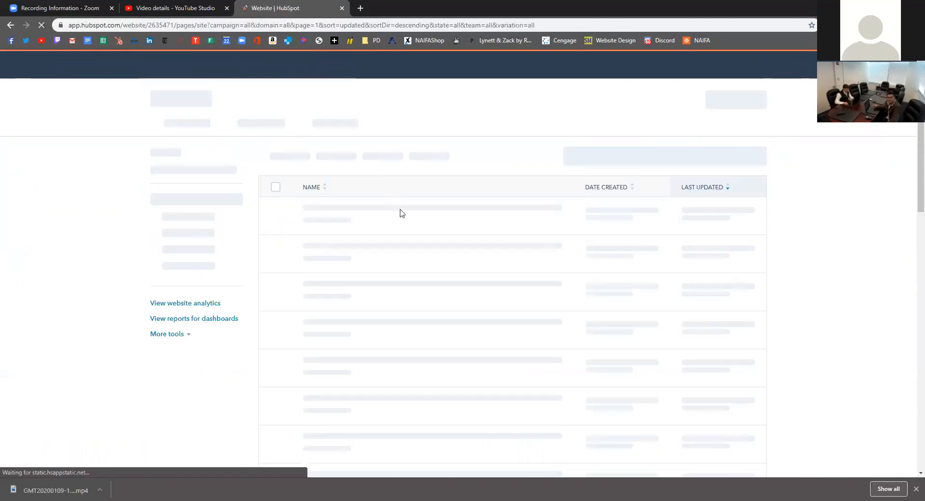
{"action": "scroll", "coordinate": [402, 216], "scroll_direction": "down", "scroll_amount": 3}
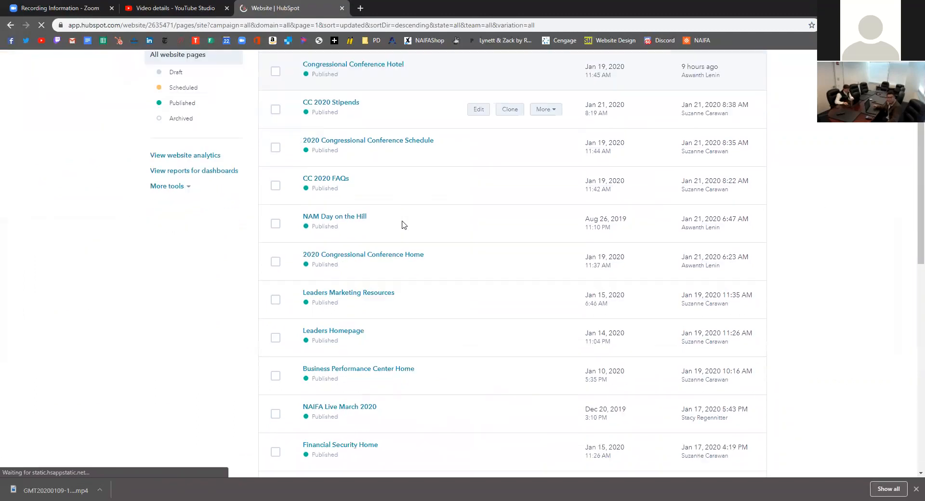
{"action": "scroll", "coordinate": [404, 225], "scroll_direction": "down", "scroll_amount": 6}
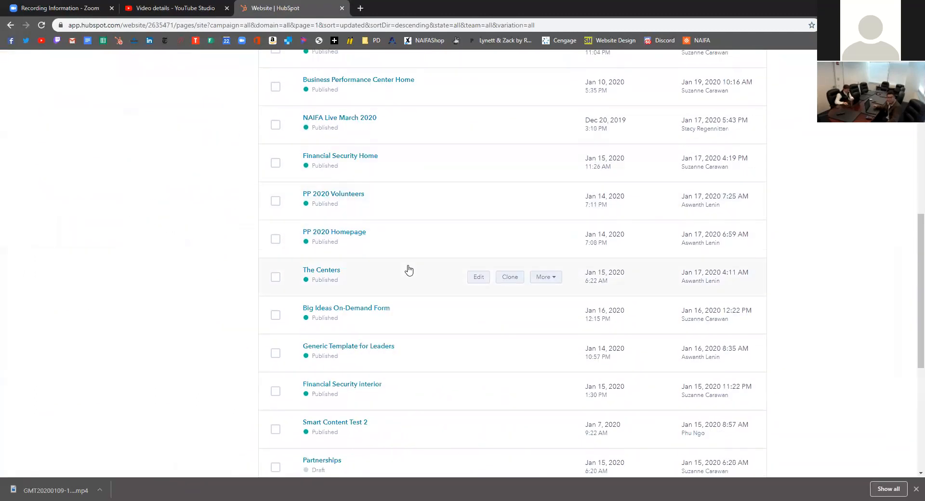
{"action": "scroll", "coordinate": [408, 270], "scroll_direction": "up", "scroll_amount": 10}
Search the pages for 'naif' and open NAIFA Live Archive in the editor
{"action": "left_click", "coordinate": [634, 149]}
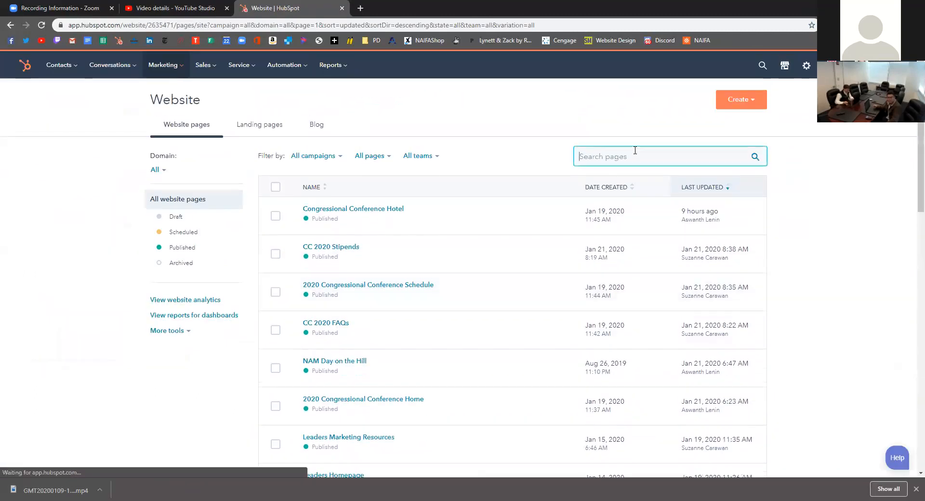
{"action": "type", "text": "naifa live"}
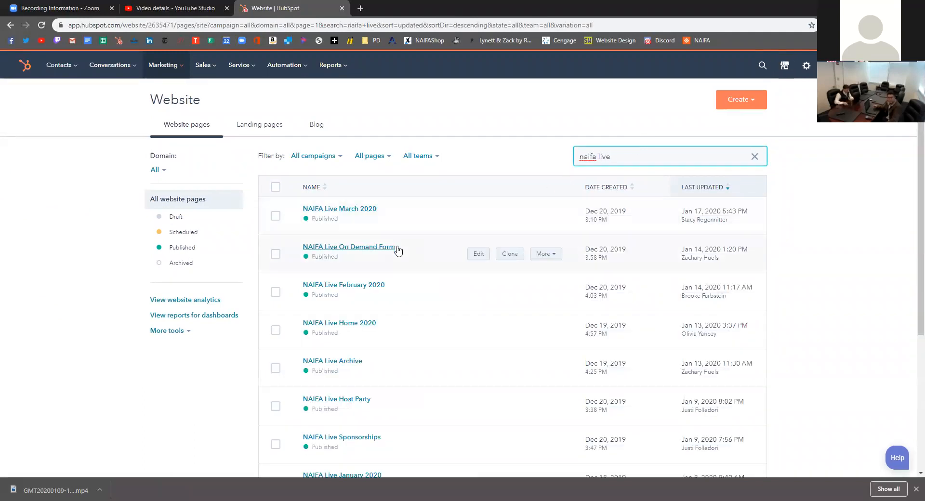
{"action": "scroll", "coordinate": [398, 270], "scroll_direction": "down", "scroll_amount": 1}
{"action": "left_click", "coordinate": [362, 314]}
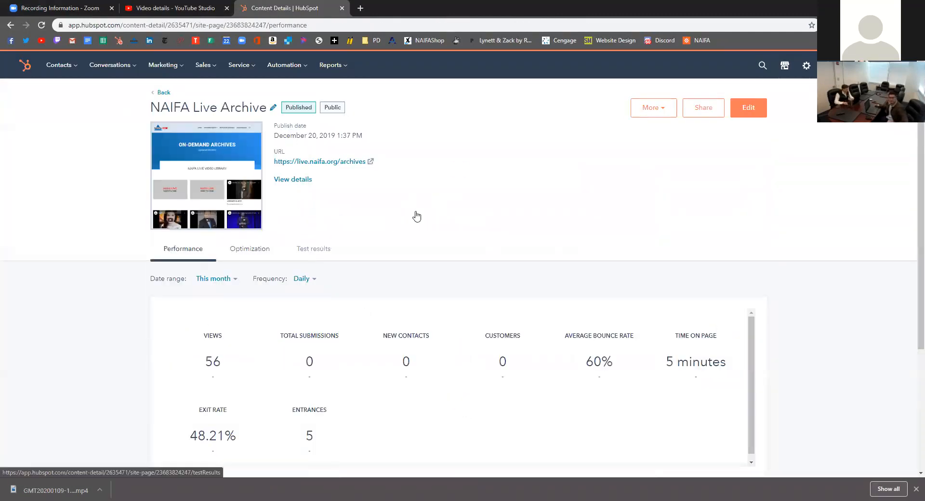
{"action": "left_click", "coordinate": [741, 110]}
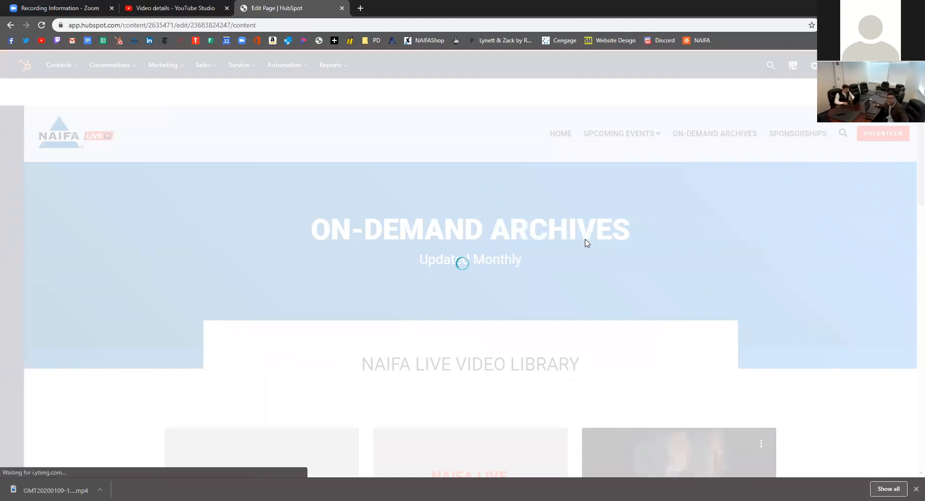
Open the NAIFA Live Video Library row and edit its Column 2 content
{"action": "scroll", "coordinate": [585, 244], "scroll_direction": "down", "scroll_amount": 1}
{"action": "scroll", "coordinate": [587, 244], "scroll_direction": "down", "scroll_amount": 1}
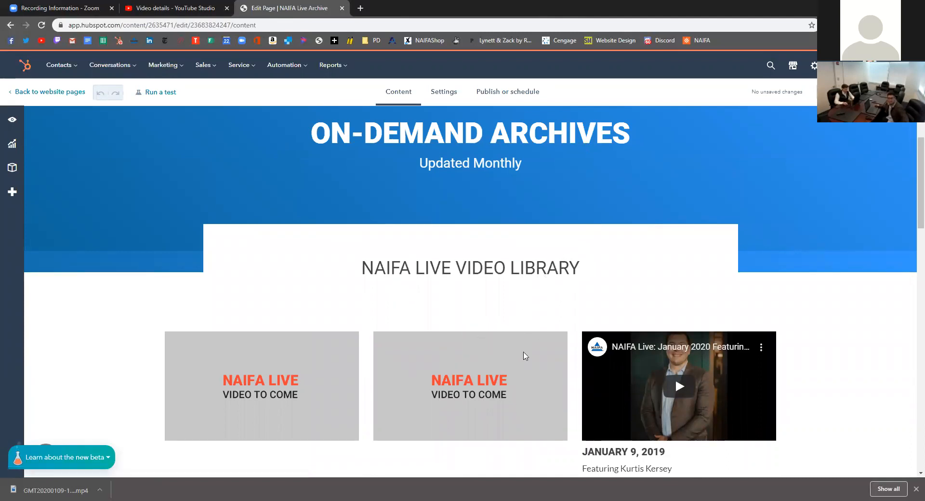
{"action": "scroll", "coordinate": [524, 332], "scroll_direction": "down", "scroll_amount": 2}
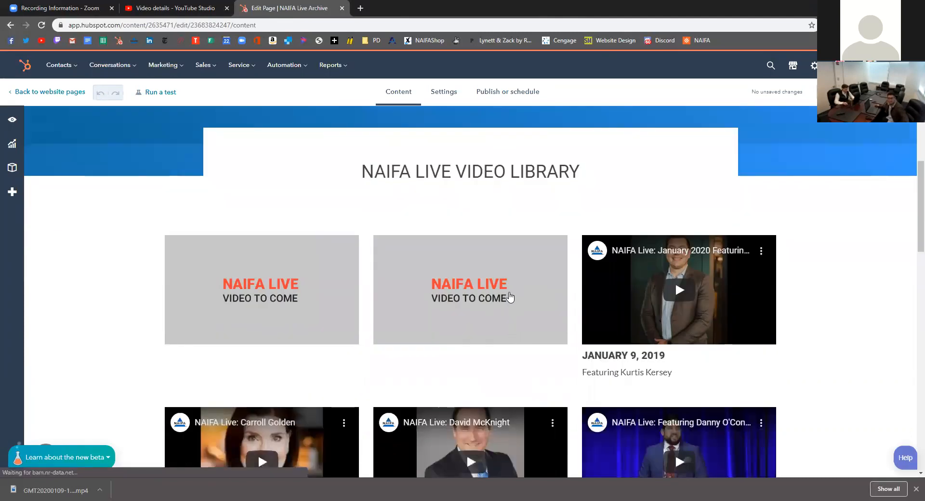
{"action": "left_click", "coordinate": [502, 287]}
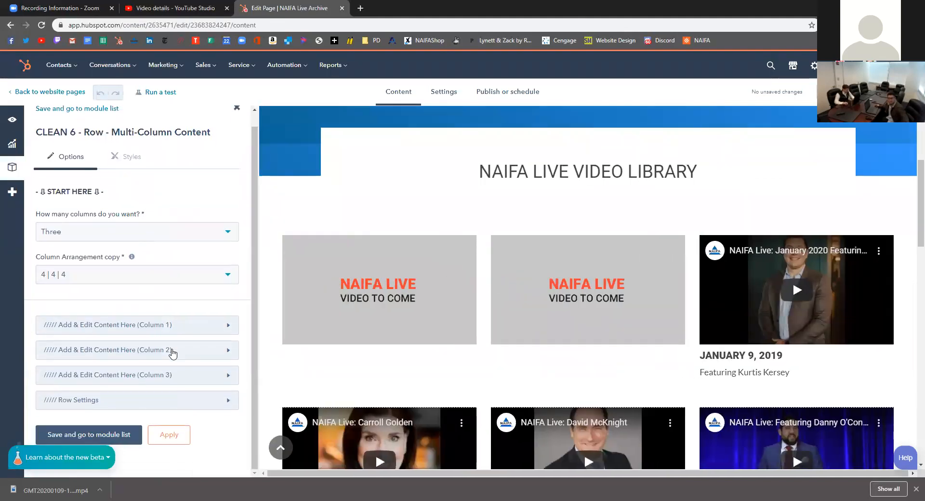
{"action": "left_click", "coordinate": [173, 352]}
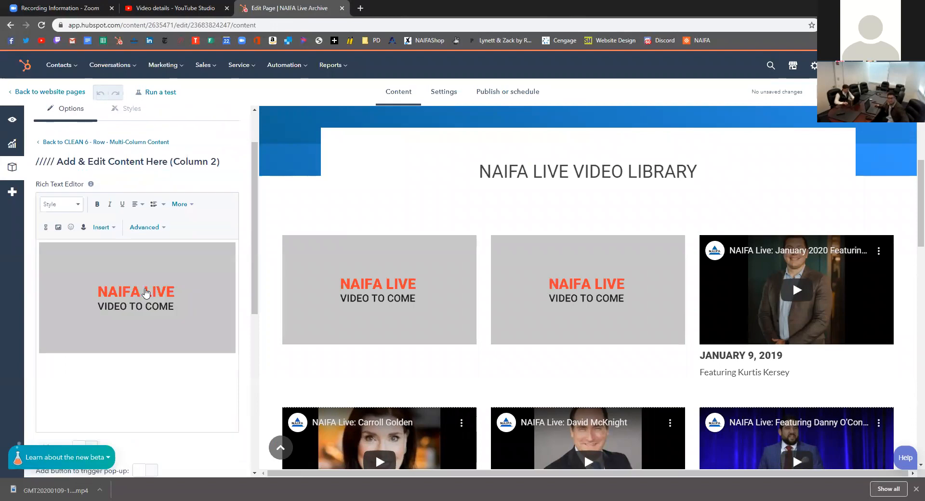
{"action": "scroll", "coordinate": [146, 292], "scroll_direction": "down", "scroll_amount": 1}
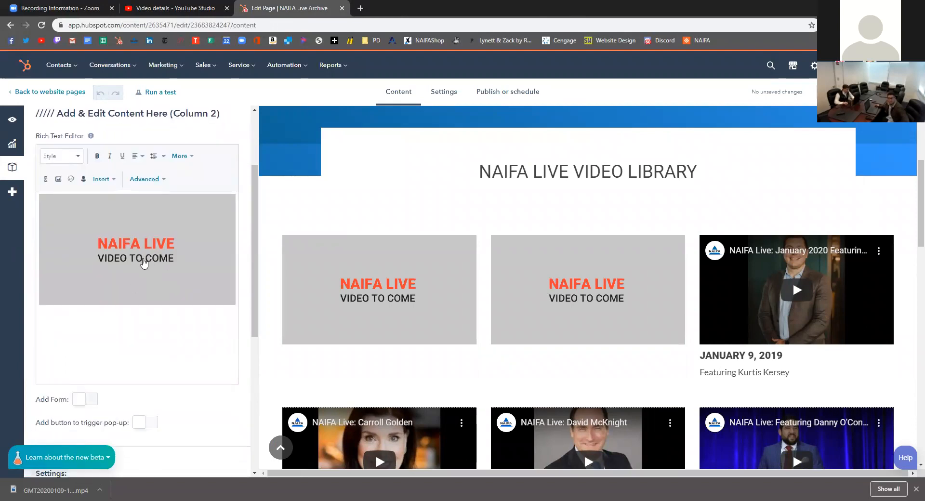
{"action": "scroll", "coordinate": [144, 263], "scroll_direction": "up", "scroll_amount": 2}
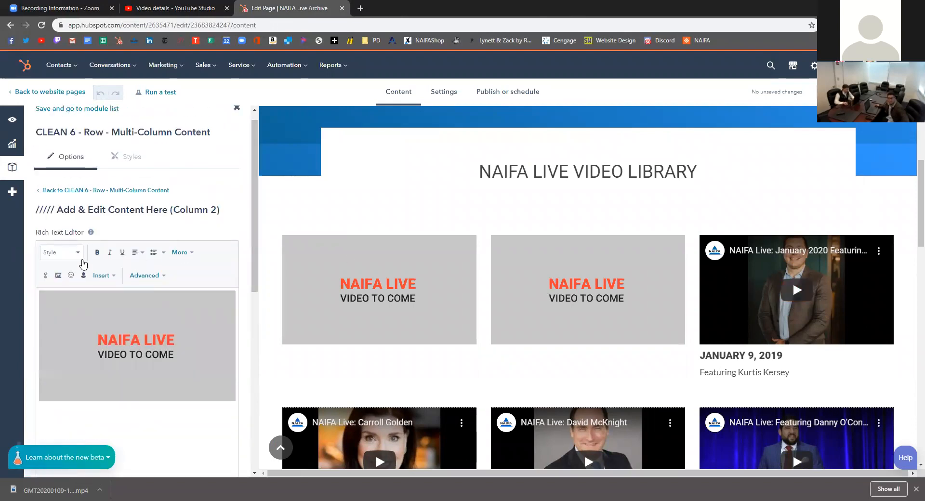
{"action": "scroll", "coordinate": [118, 284], "scroll_direction": "down", "scroll_amount": 3}
{"action": "scroll", "coordinate": [162, 261], "scroll_direction": "up", "scroll_amount": 1}
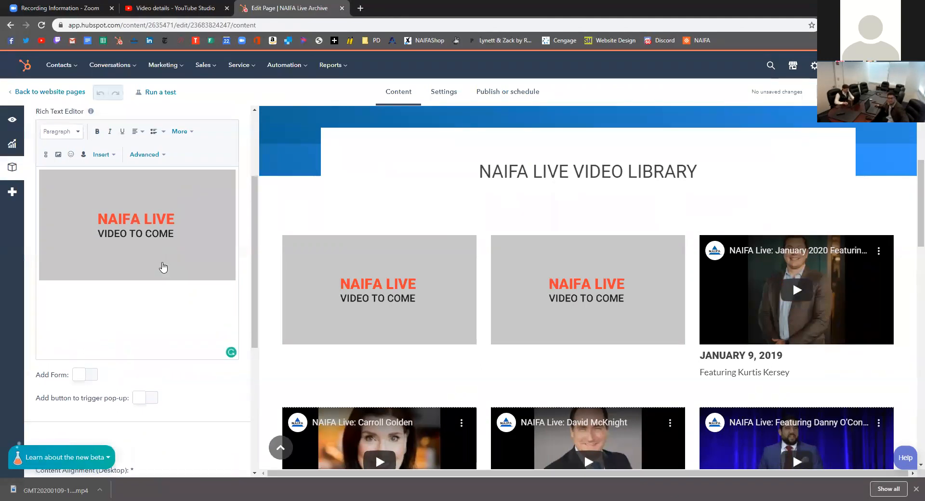
{"action": "scroll", "coordinate": [154, 266], "scroll_direction": "down", "scroll_amount": 5}
{"action": "scroll", "coordinate": [146, 264], "scroll_direction": "down", "scroll_amount": 1}
{"action": "scroll", "coordinate": [146, 265], "scroll_direction": "up", "scroll_amount": 10}
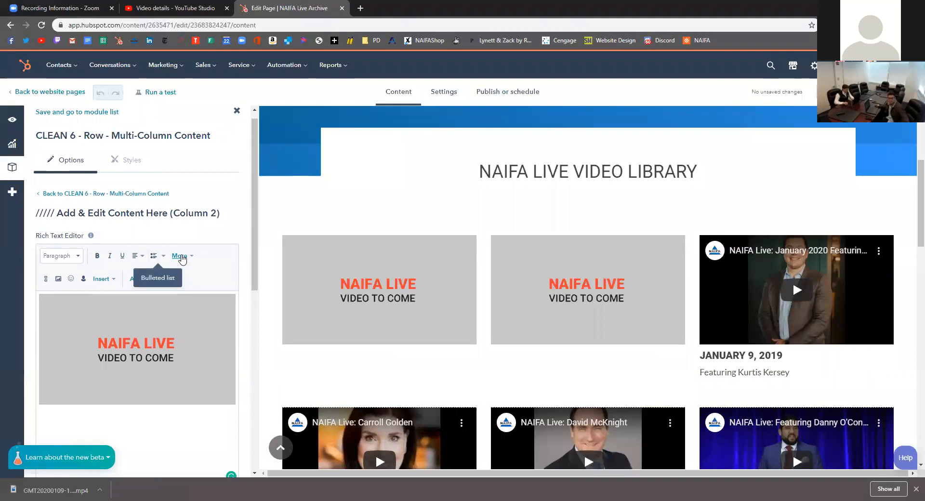
Choose Insert > Embed from the Rich Text Editor toolbar
{"action": "left_click", "coordinate": [179, 256]}
{"action": "left_click", "coordinate": [182, 258]}
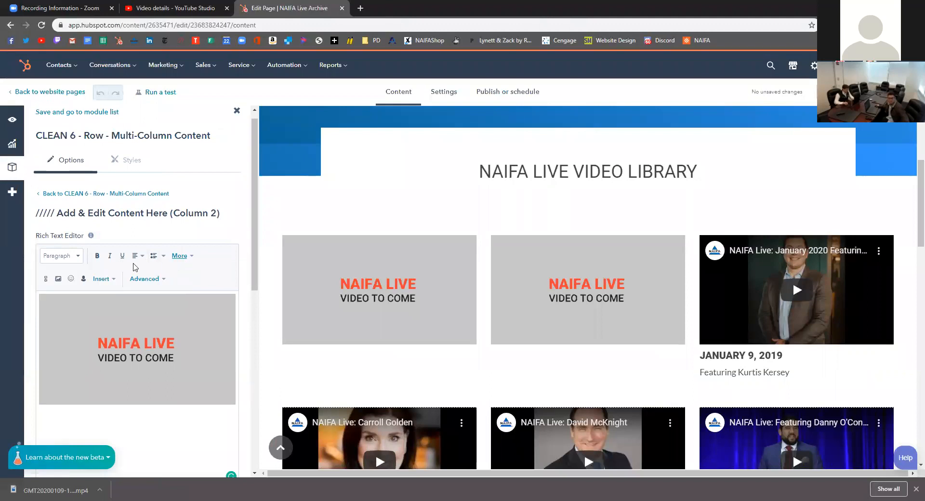
{"action": "left_click", "coordinate": [102, 280]}
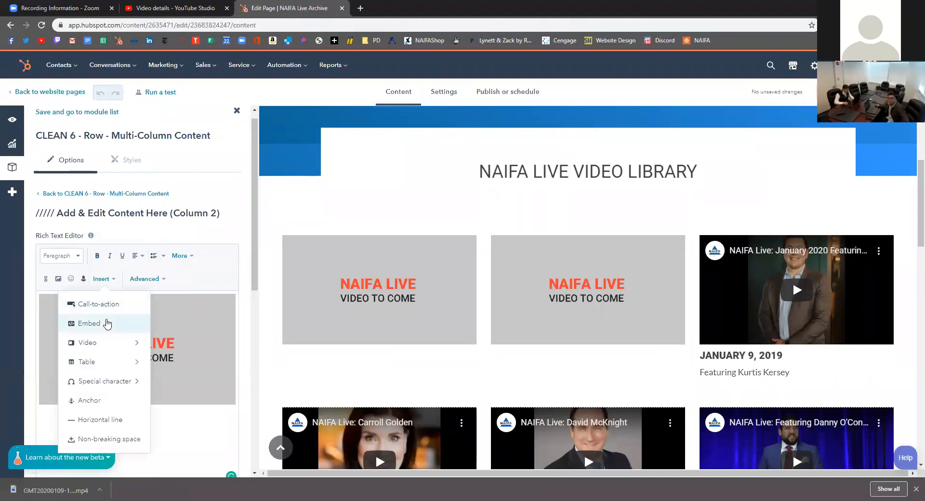
{"action": "left_click", "coordinate": [110, 324]}
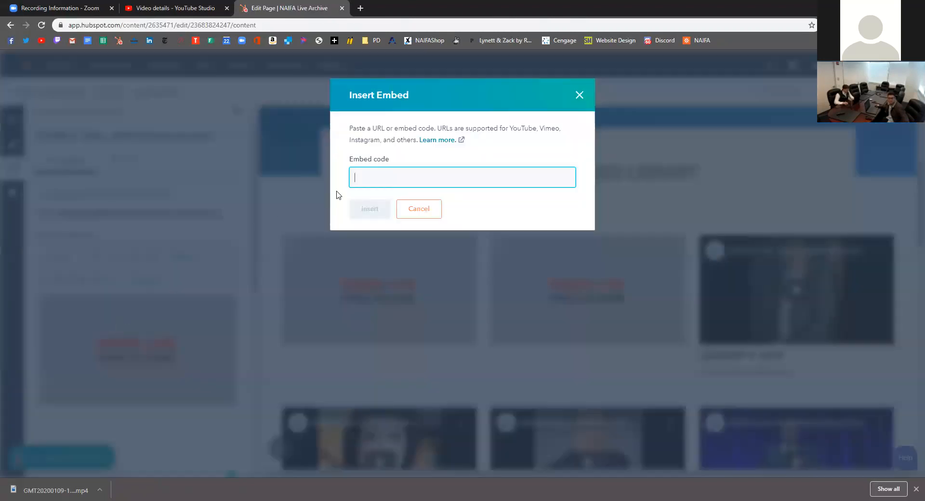
Copy the January 2020 video's iframe code from YouTube's Share > Embed, then return to HubSpot
{"action": "left_click", "coordinate": [198, 12]}
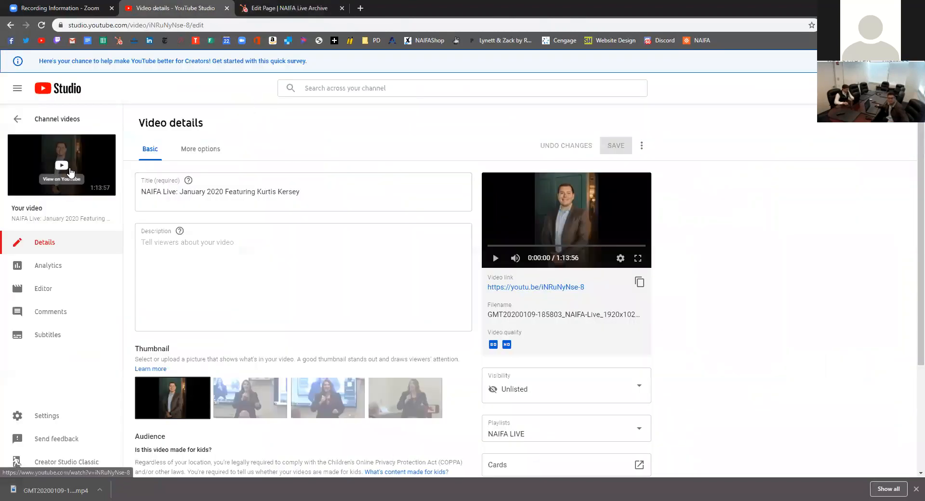
{"action": "left_click", "coordinate": [46, 166]}
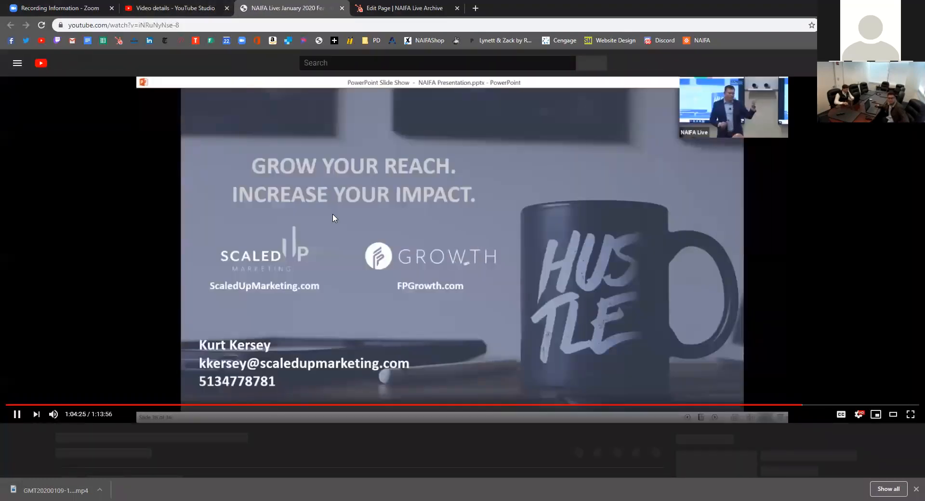
{"action": "left_click", "coordinate": [333, 214]}
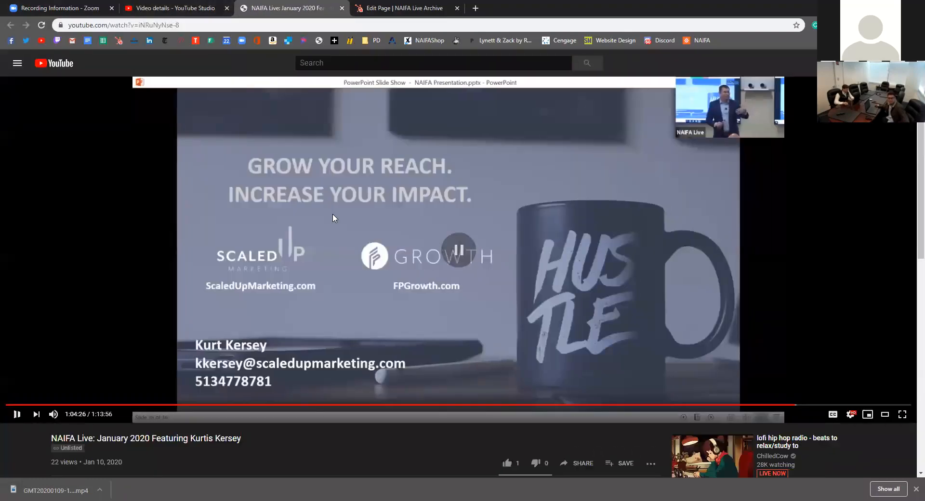
{"action": "left_click", "coordinate": [589, 465]}
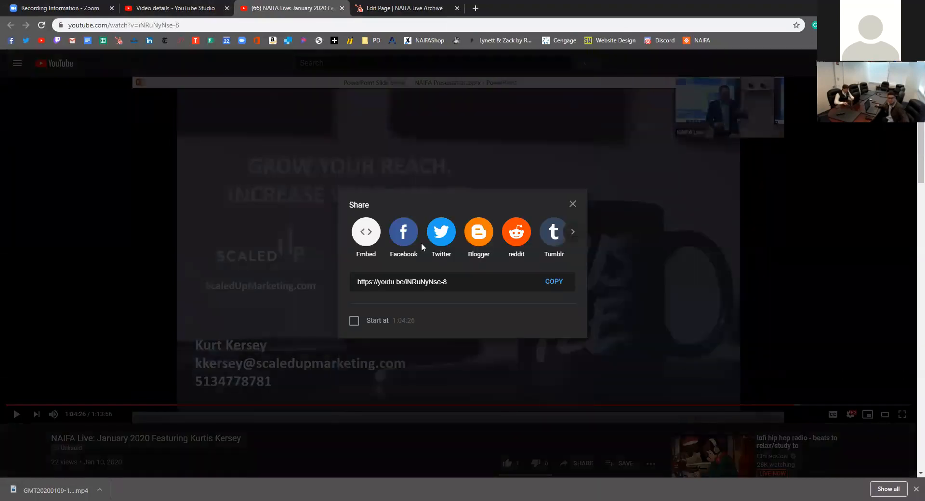
{"action": "left_click", "coordinate": [361, 234]}
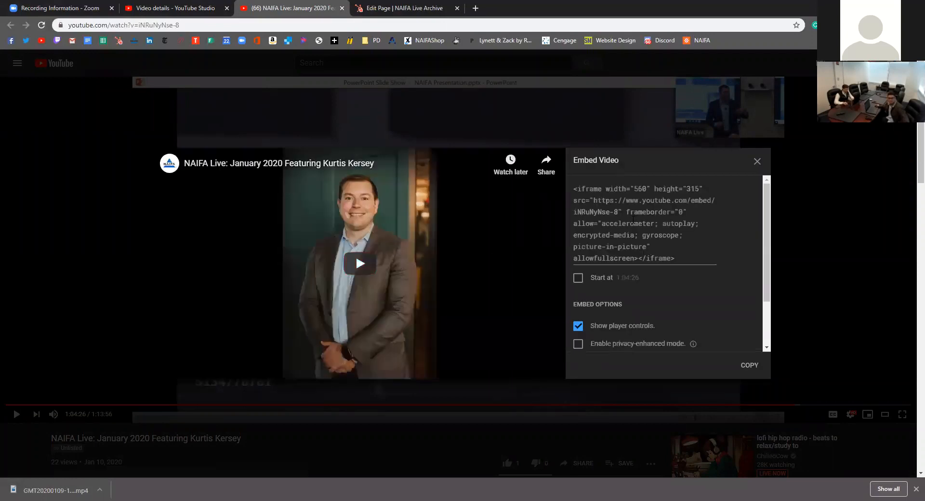
{"action": "left_click", "coordinate": [632, 220]}
{"action": "key", "text": "ctrl+c"}
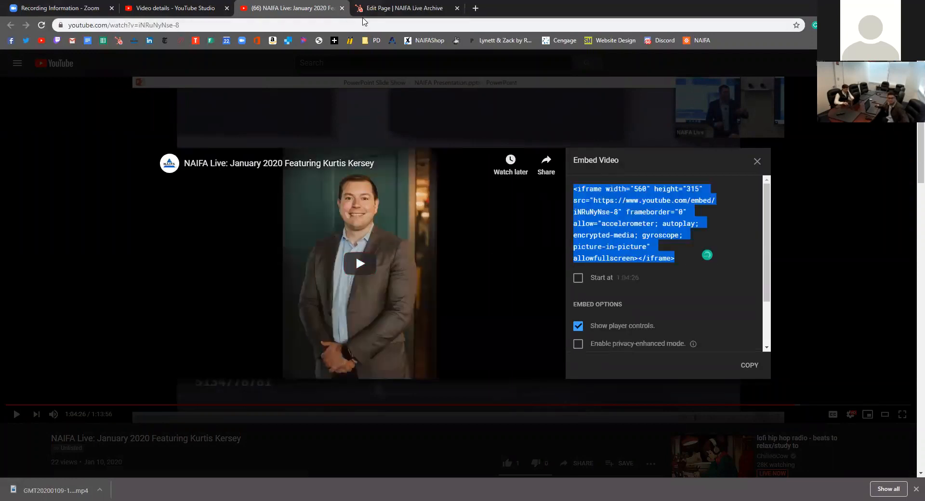
{"action": "left_click", "coordinate": [364, 19]}
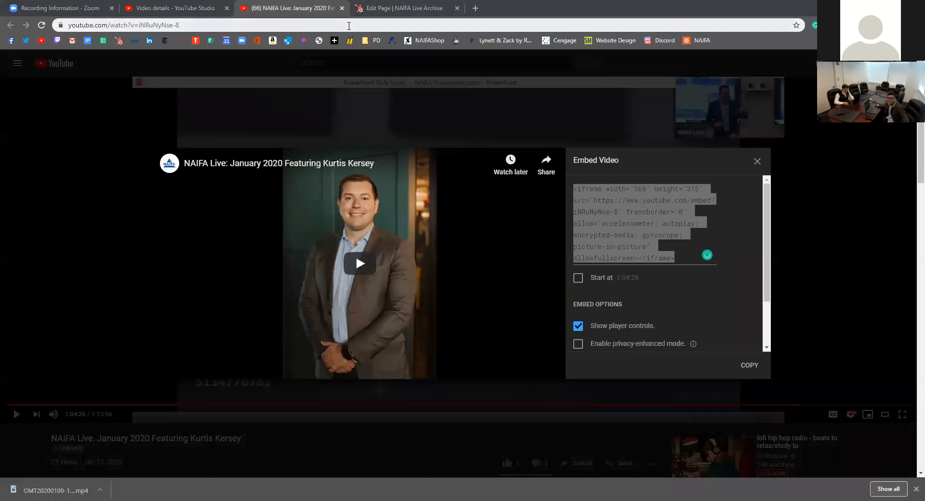
{"action": "left_click", "coordinate": [380, 8]}
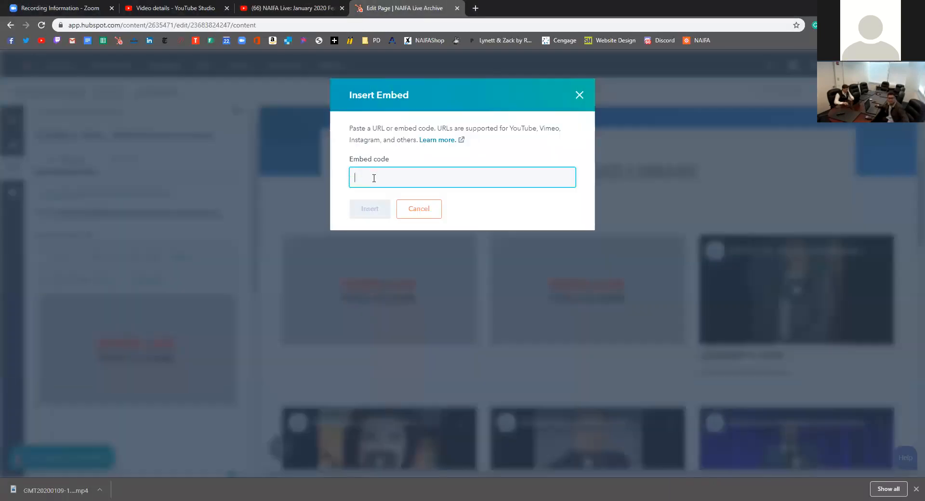
Paste the embed code into column 2, delete the embedded video again, and close the row editor
{"action": "key", "text": "ctrl+v"}
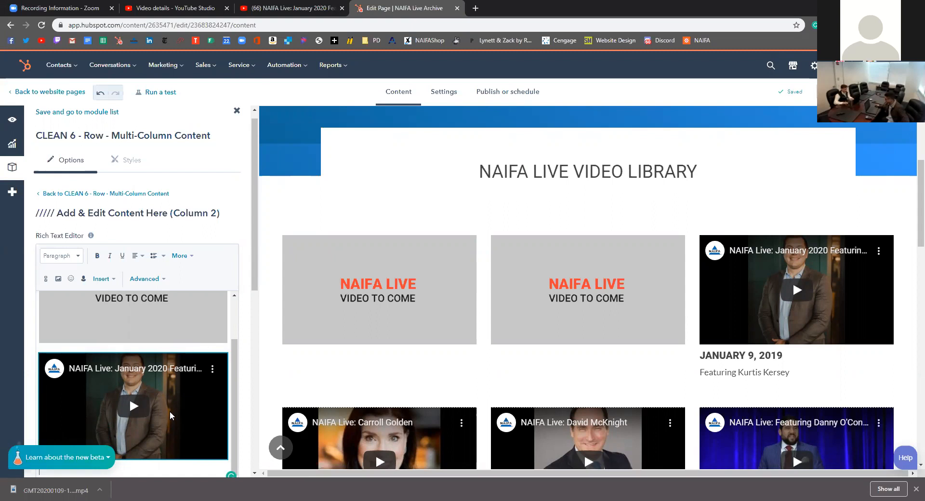
{"action": "scroll", "coordinate": [180, 468], "scroll_direction": "up", "scroll_amount": 1}
{"action": "key", "text": "BackSpace"}
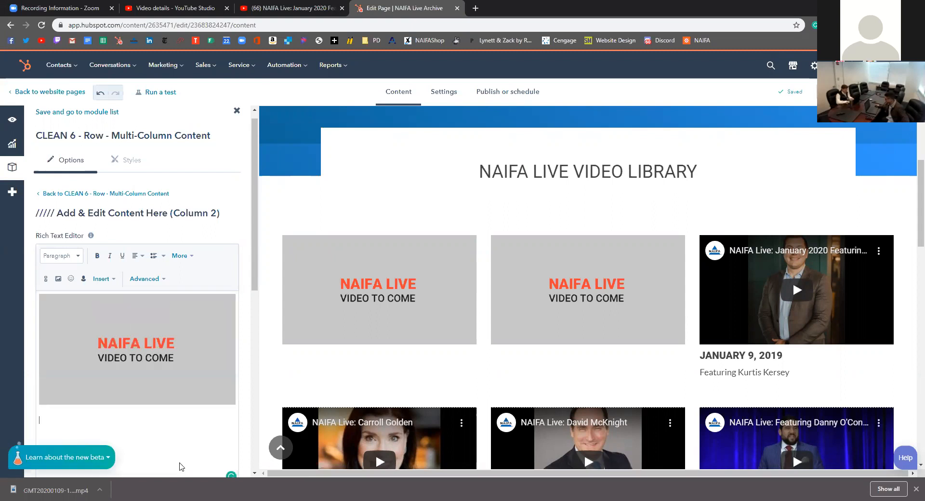
{"action": "scroll", "coordinate": [246, 427], "scroll_direction": "down", "scroll_amount": 5}
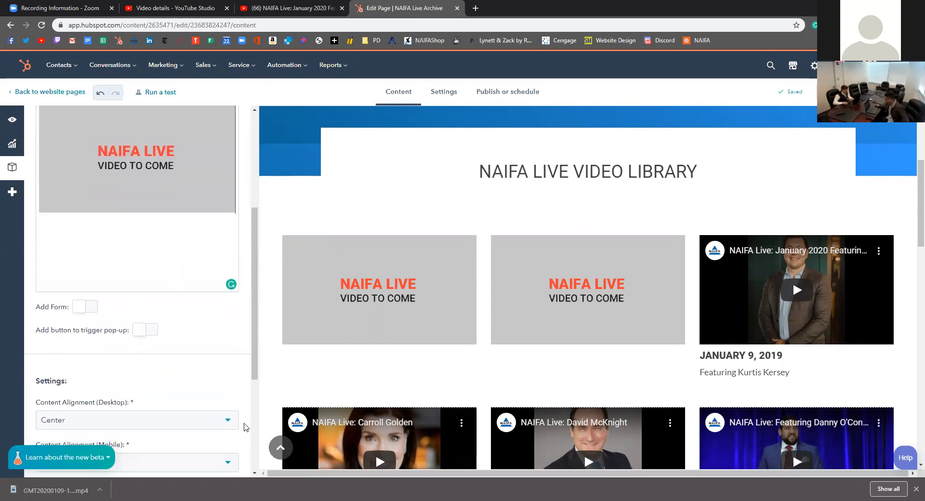
{"action": "scroll", "coordinate": [243, 338], "scroll_direction": "up", "scroll_amount": 5}
{"action": "left_click", "coordinate": [238, 122]}
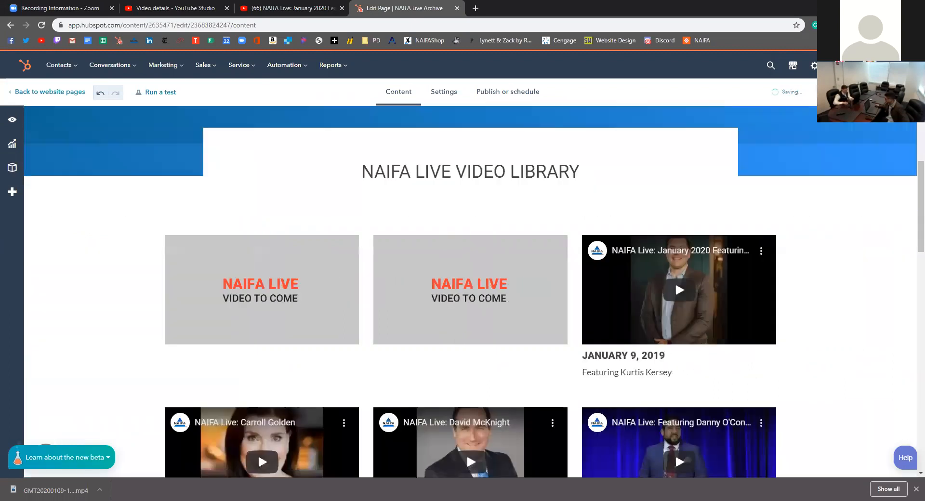